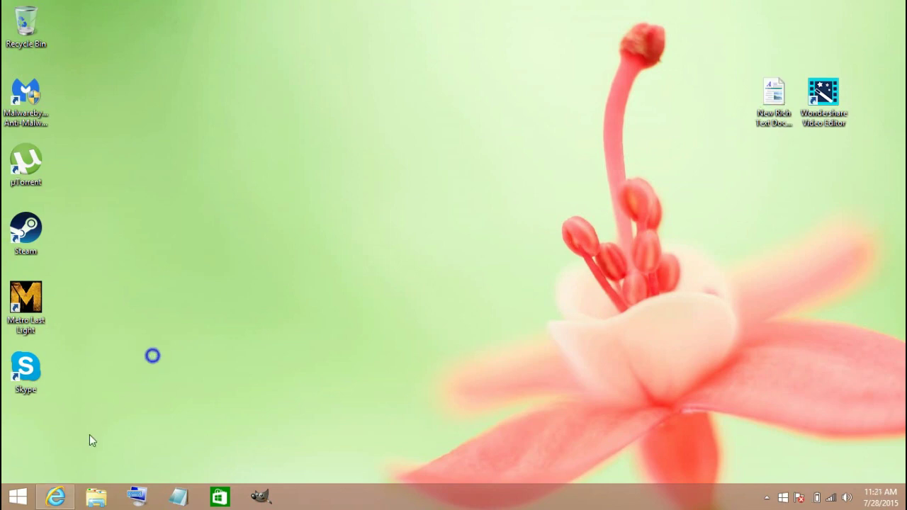
# - Restore Internet Explorer and search Google for 'videopad'
pyautogui.click(56, 498)
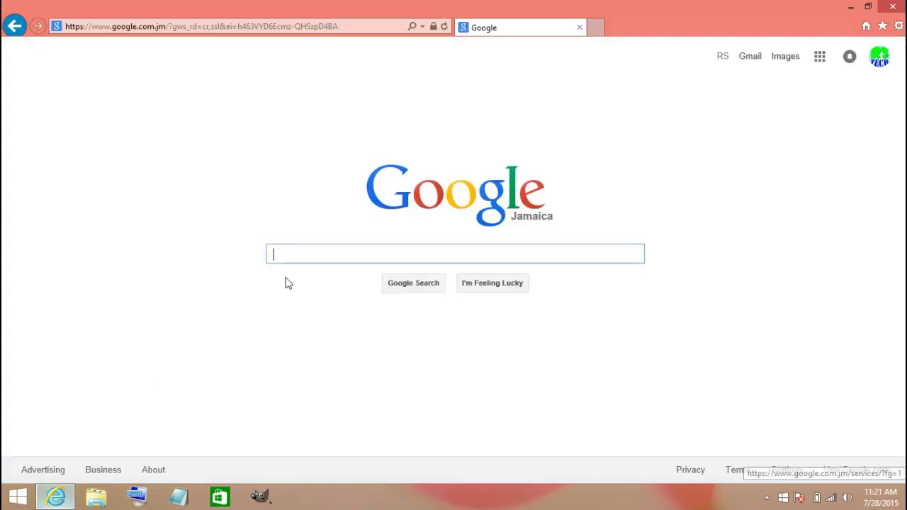
pyautogui.click(344, 257)
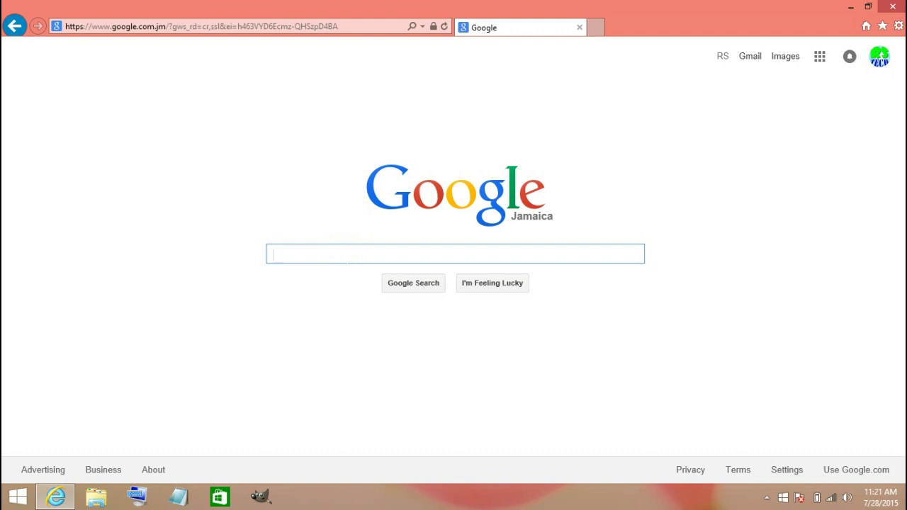
pyautogui.click(425, 251)
pyautogui.write('videop')
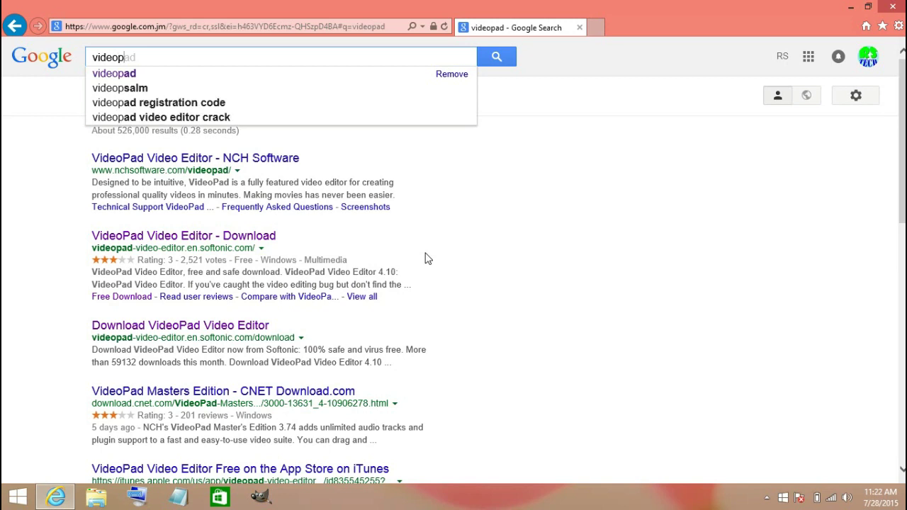
pyautogui.write('ad')
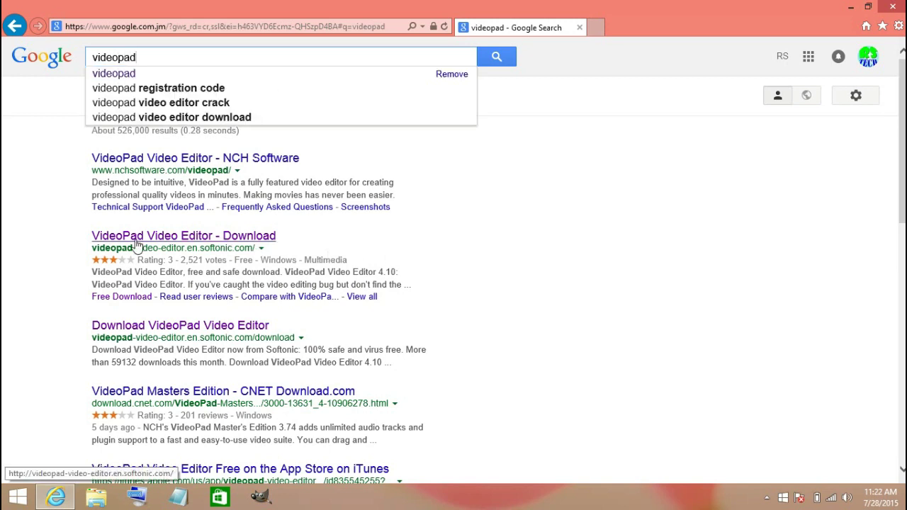
# - Open the Softonic 'VideoPad Video Editor - Download' result and start its free download
pyautogui.click(197, 240)
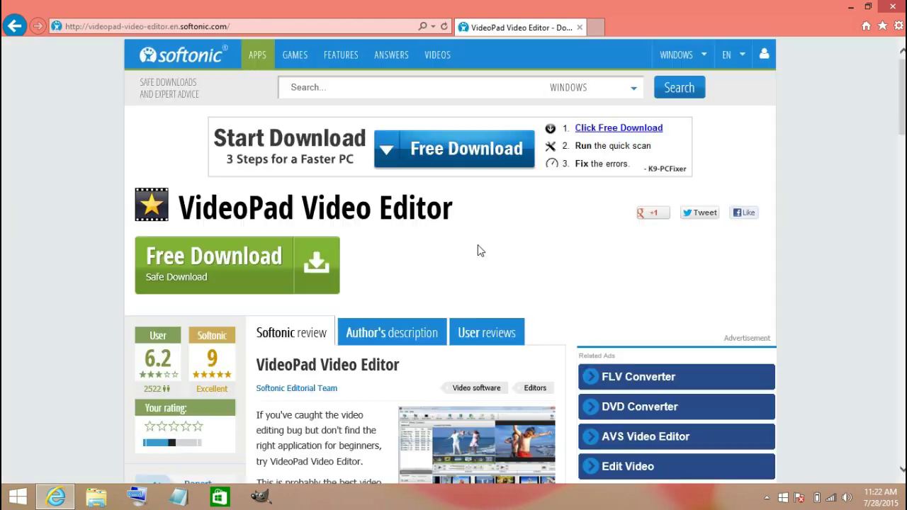
pyautogui.click(245, 250)
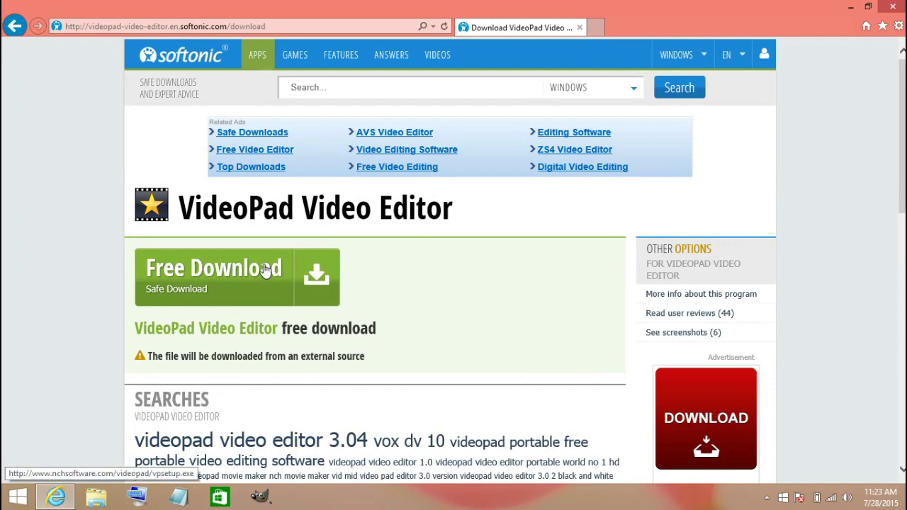
pyautogui.click(265, 270)
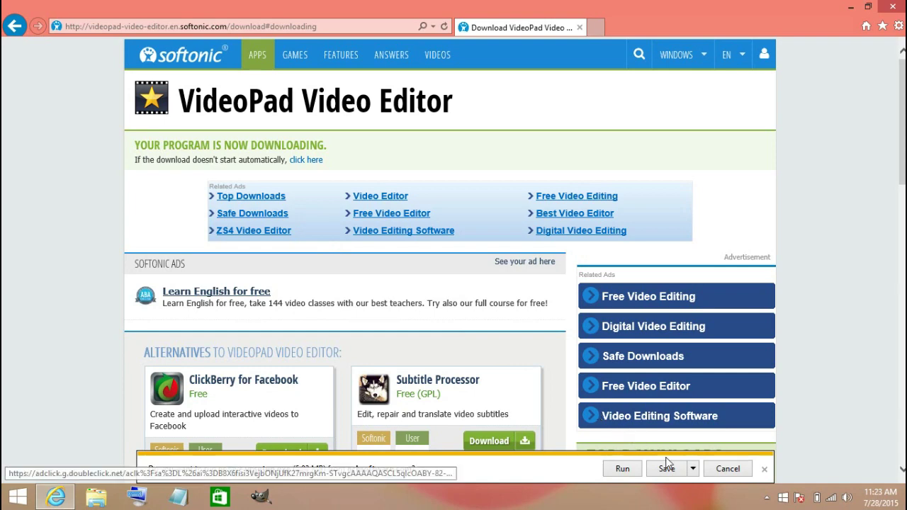
# - Save vpsetup.exe and, once finished, open its Downloads folder
pyautogui.click(667, 469)
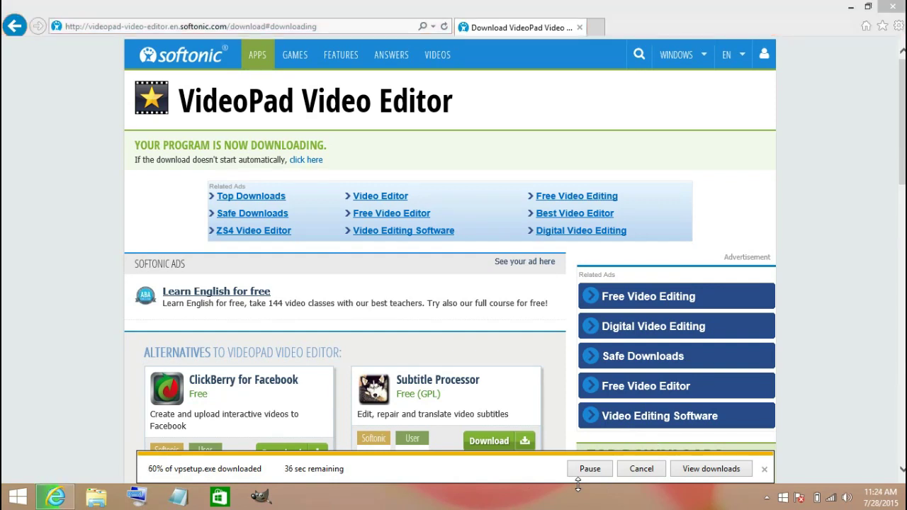
pyautogui.click(101, 389)
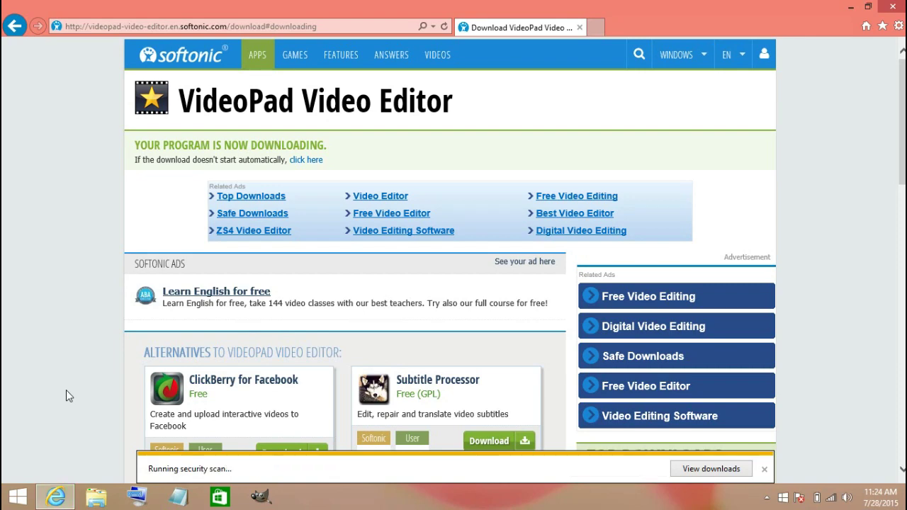
pyautogui.click(628, 469)
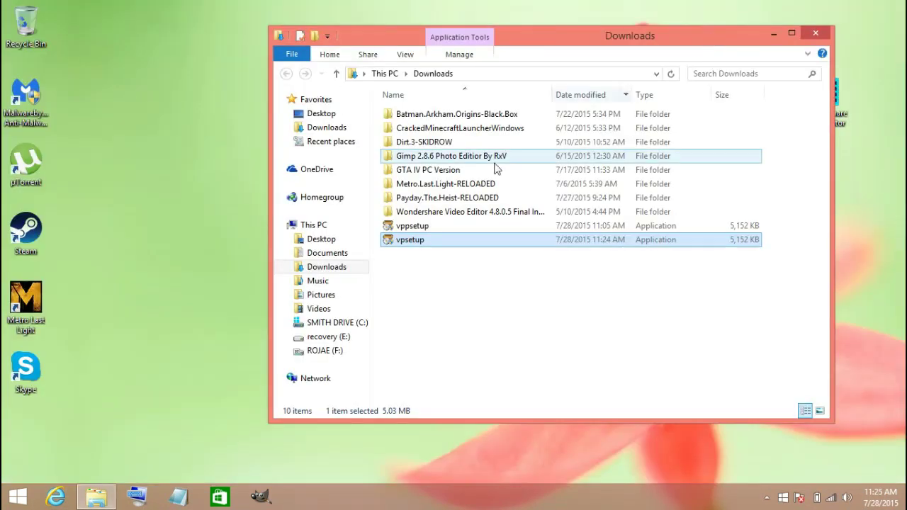
# - Run the VideoPad setup, accept the license, and decline all optional extras
pyautogui.doubleClick(411, 226)
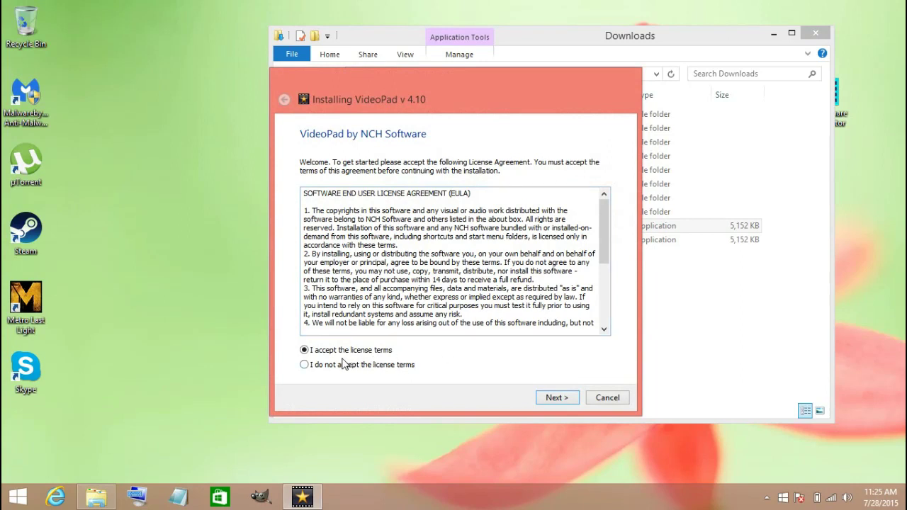
pyautogui.click(557, 398)
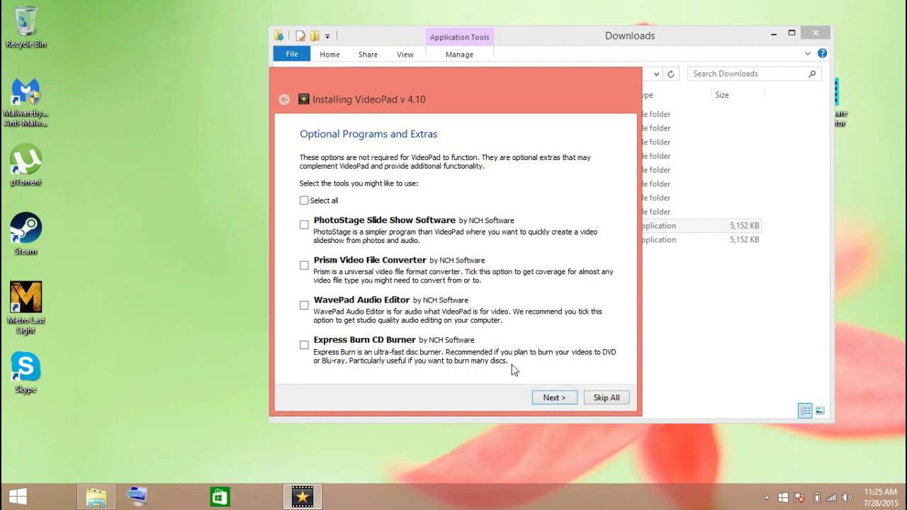
pyautogui.click(555, 398)
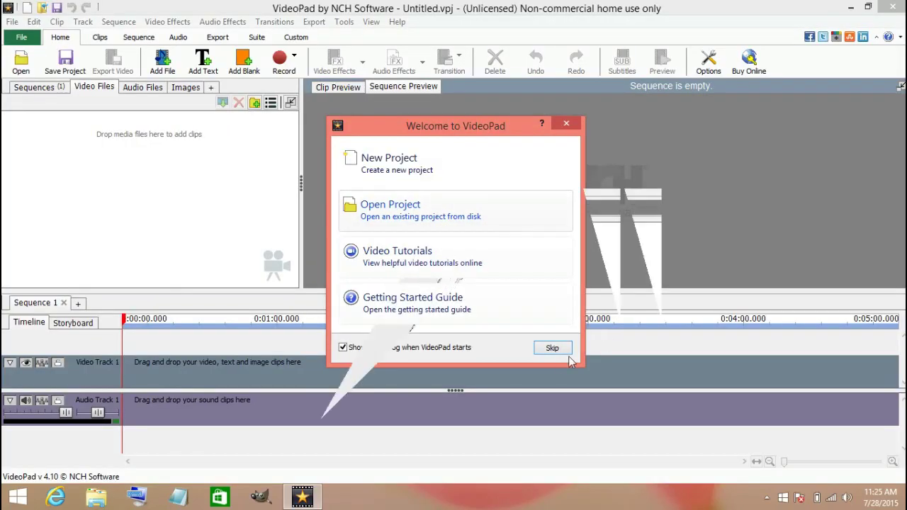
# - Dismiss the welcome screen and browse the File menu without choosing anything
pyautogui.click(552, 348)
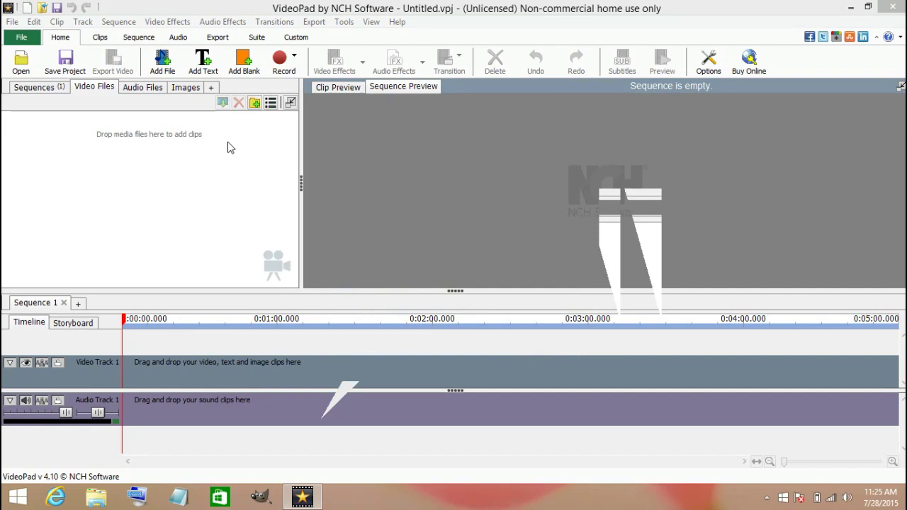
pyautogui.click(22, 38)
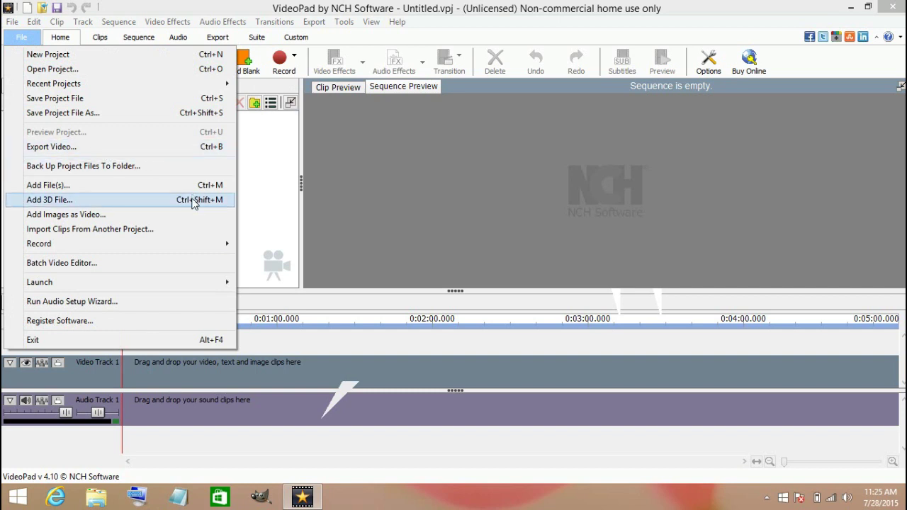
pyautogui.click(245, 179)
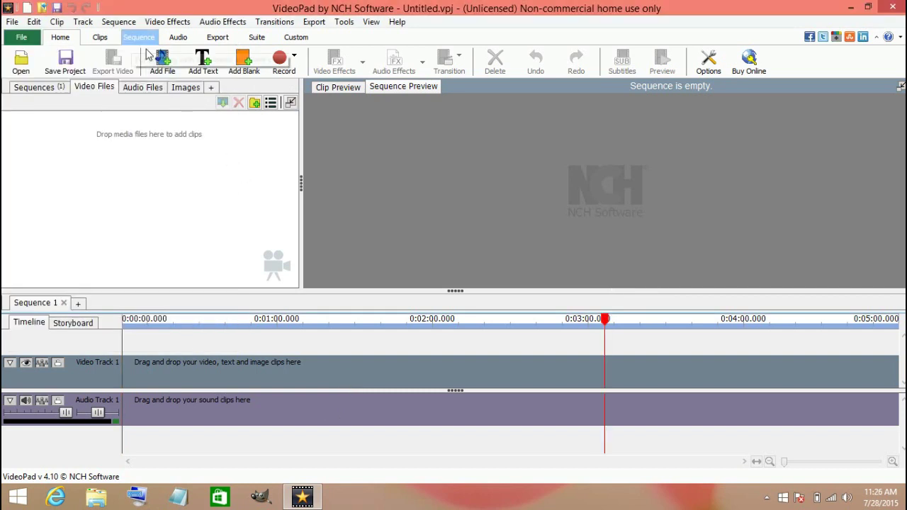
# - Add CALL OF DUTY MODERN WARFARE 2 ENDGAMES.mp4 from Videos to the project
pyautogui.click(170, 64)
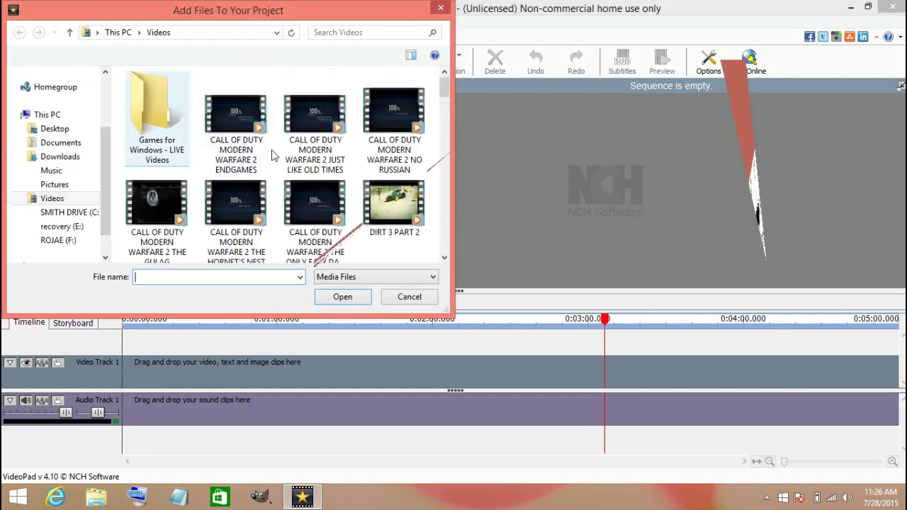
pyautogui.click(241, 141)
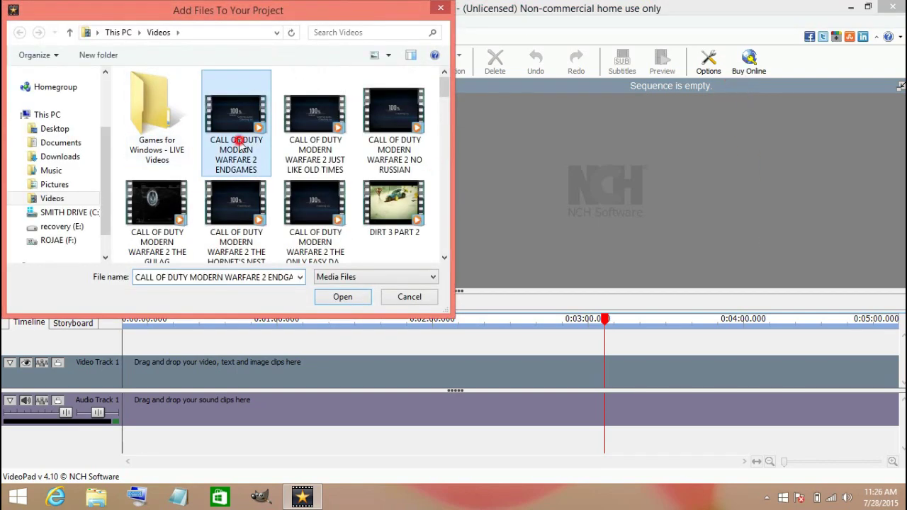
pyautogui.click(342, 297)
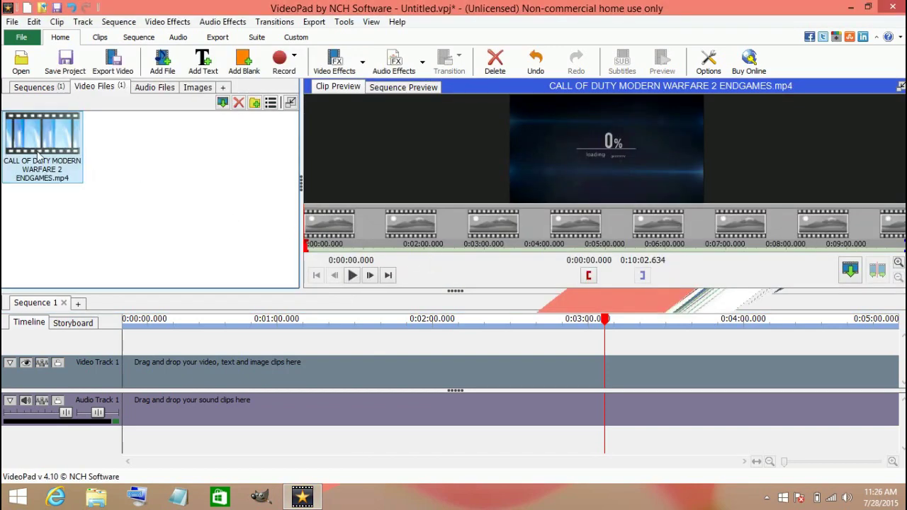
# - Place the ENDGAMES clip on Sequence 1 and open its Subtitles window
pyautogui.rightClick(38, 154)
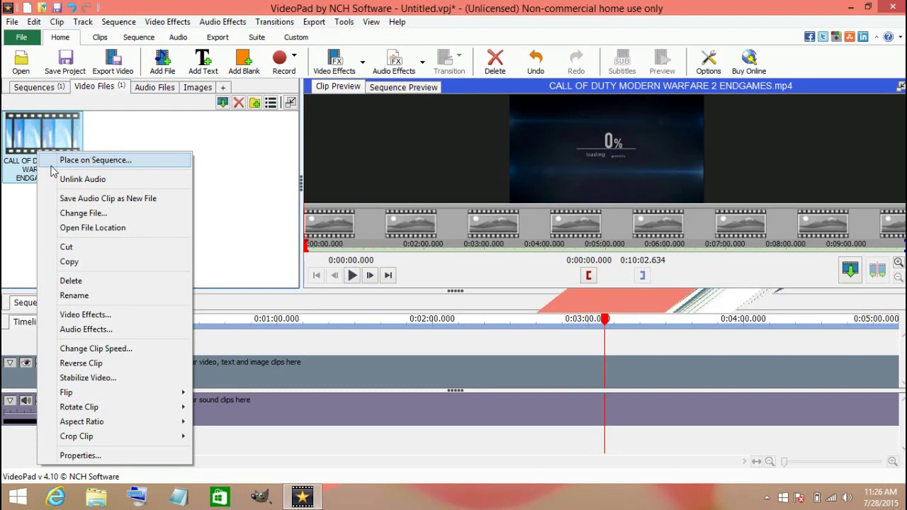
pyautogui.click(98, 162)
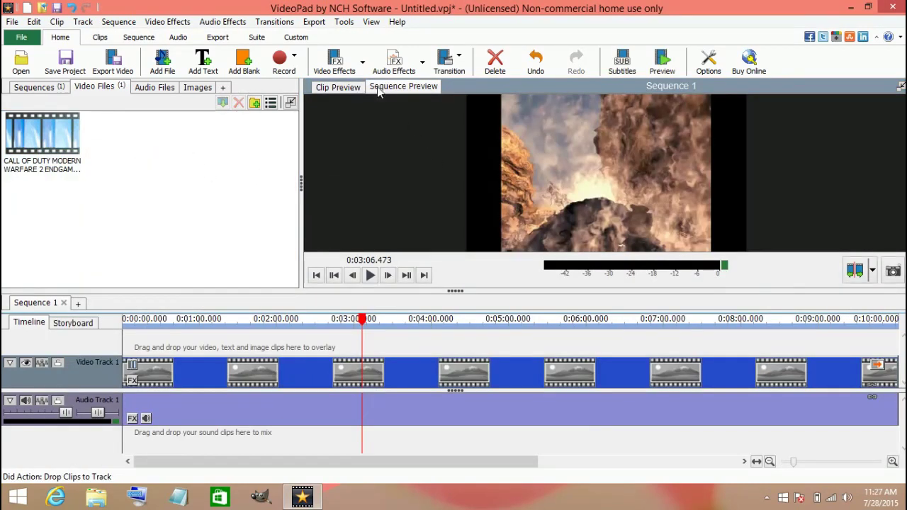
pyautogui.click(624, 64)
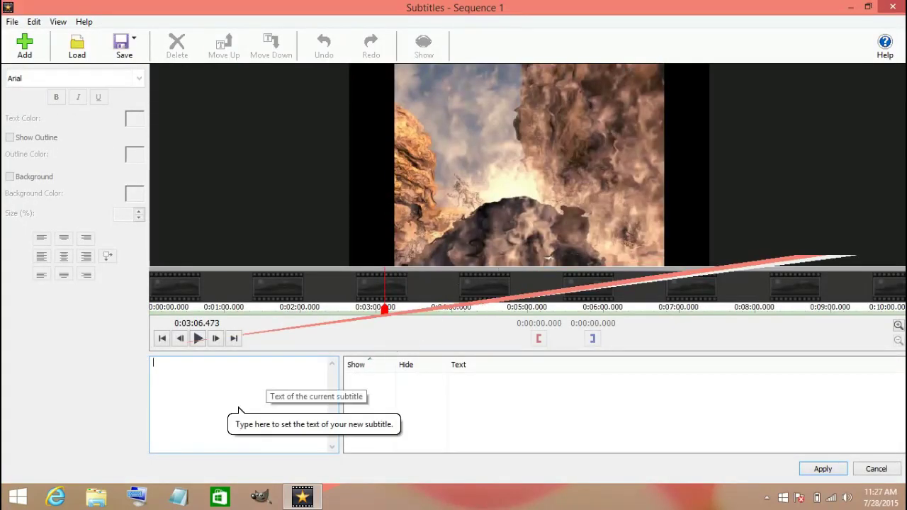
# - Add a subtitle reading 'type your text' spanning 0:03:06.474 to 0:03:09.473
pyautogui.click(254, 379)
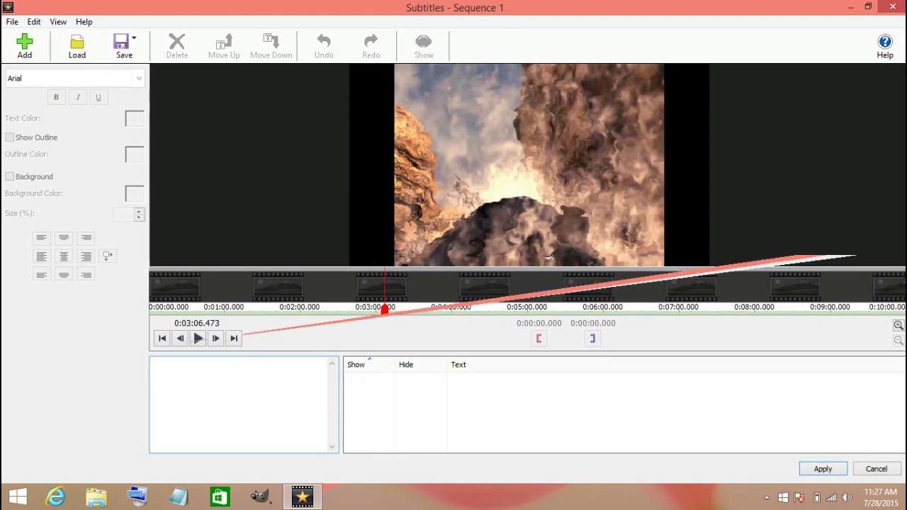
pyautogui.write('typ')
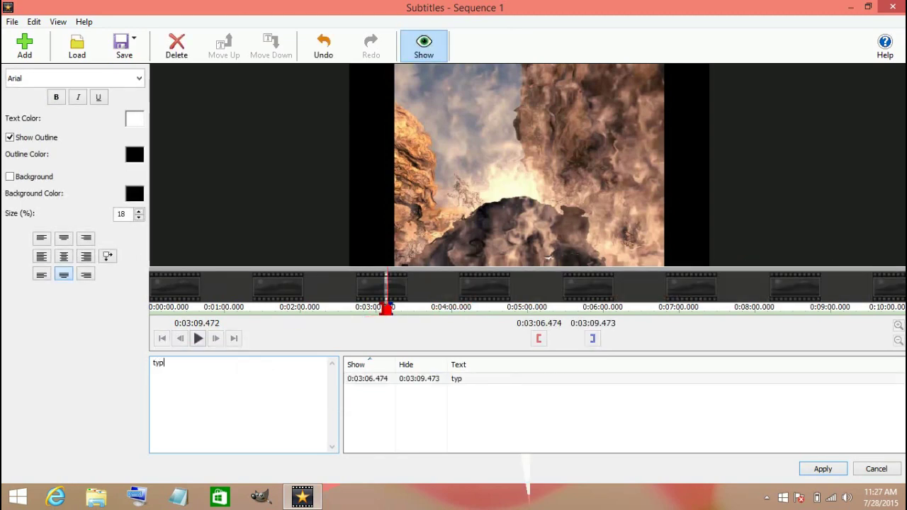
pyautogui.write('e you')
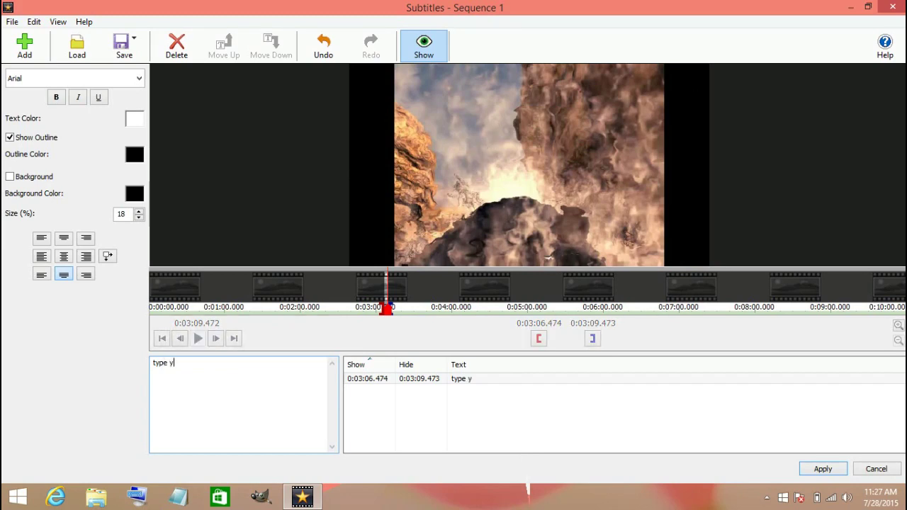
pyautogui.write('t')
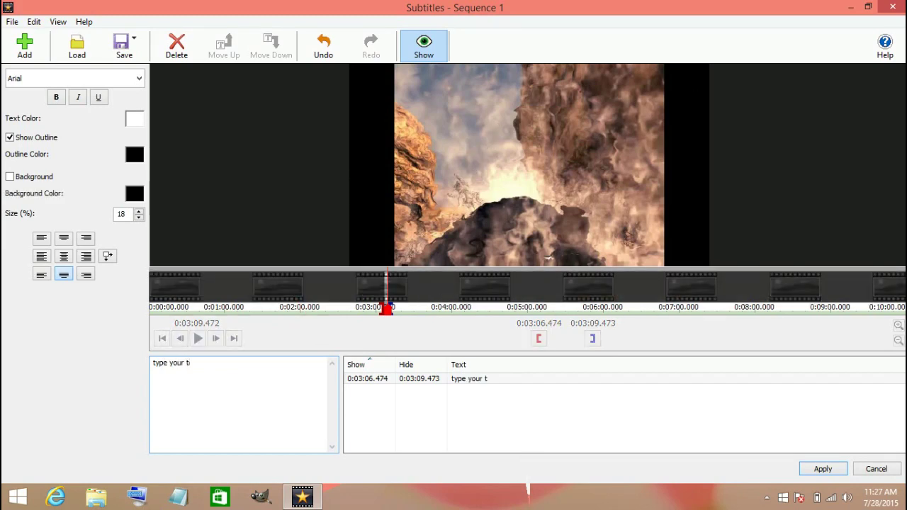
pyautogui.write('ext')
pyautogui.click(397, 379)
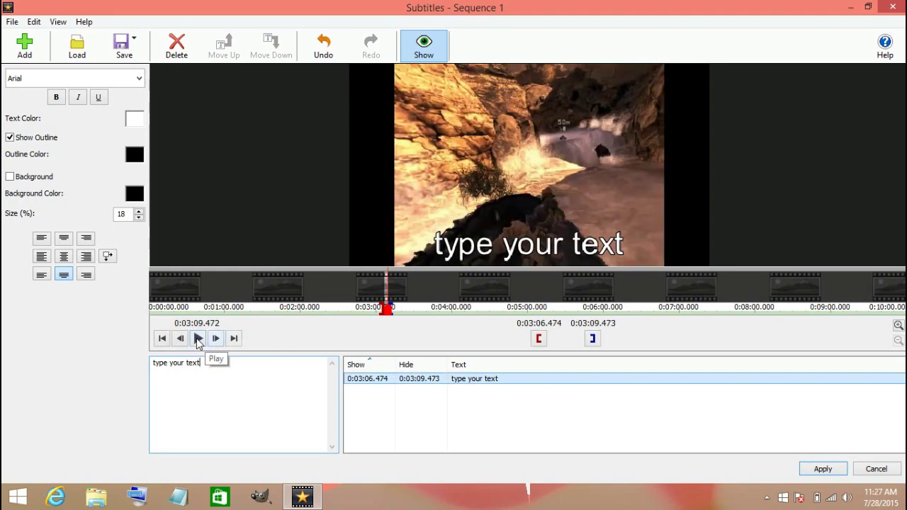
# - Play, pause, and scrub the playhead back to preview the subtitle over the video
pyautogui.click(199, 338)
pyautogui.click(199, 338)
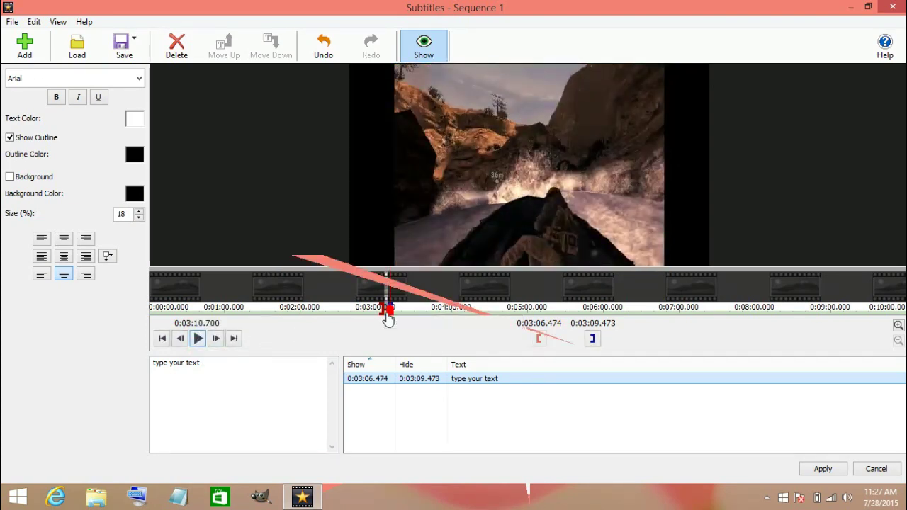
pyautogui.moveTo(388, 313); pyautogui.dragTo(384, 313)
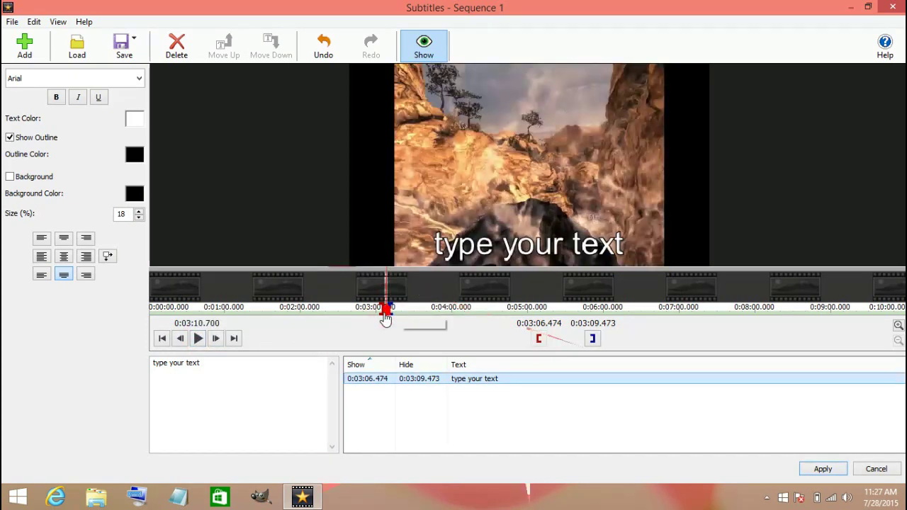